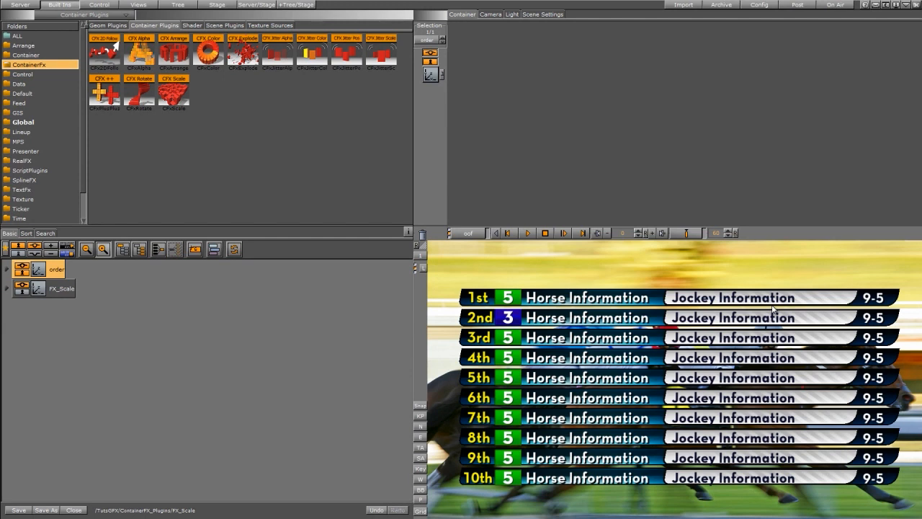
- Add the CFX Scale plugin to the order container and look over its child containers
drag(173, 92, 211, 227)
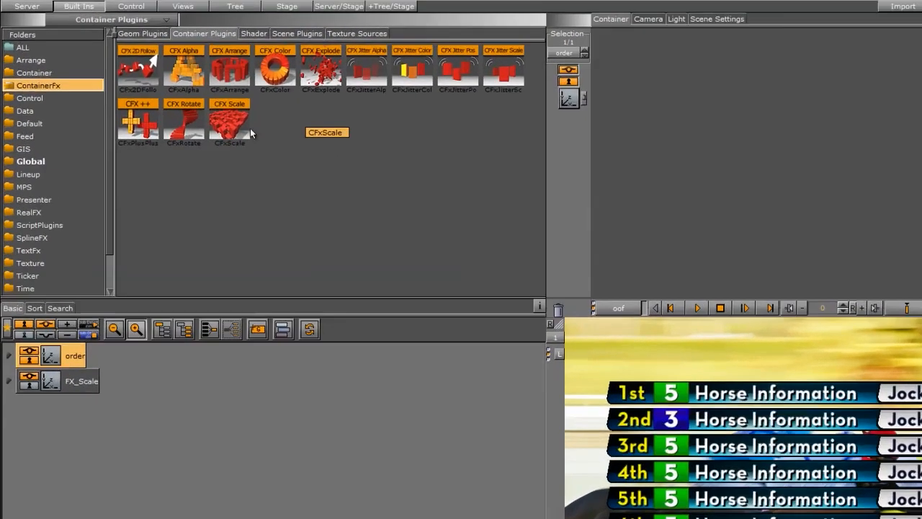
drag(346, 372, 88, 441)
click(11, 442)
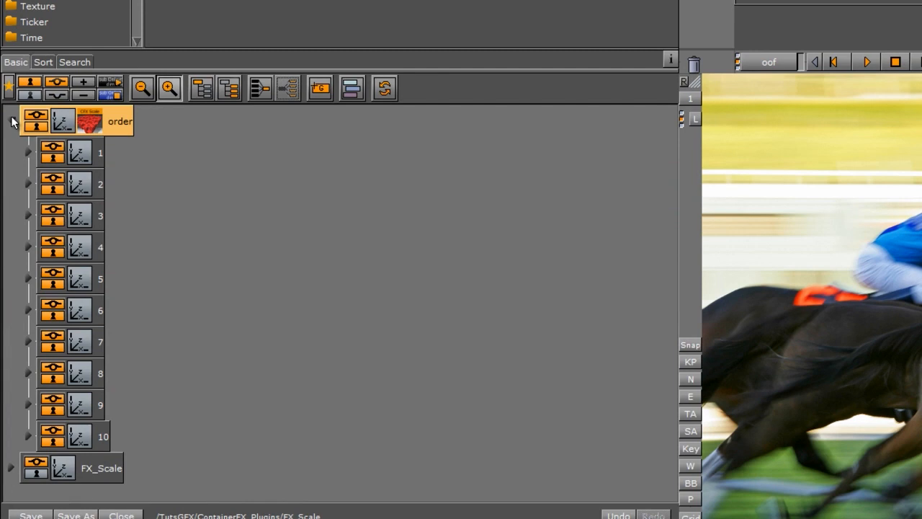
click(11, 123)
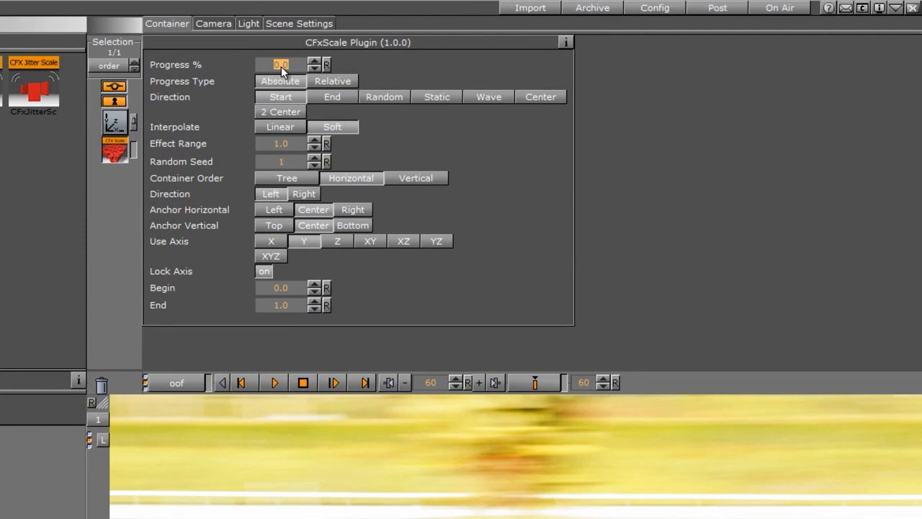
- Set the scale plugin's Progress to 100, keyframe it at frame 60 and play the animation
text(100)
key(Return)
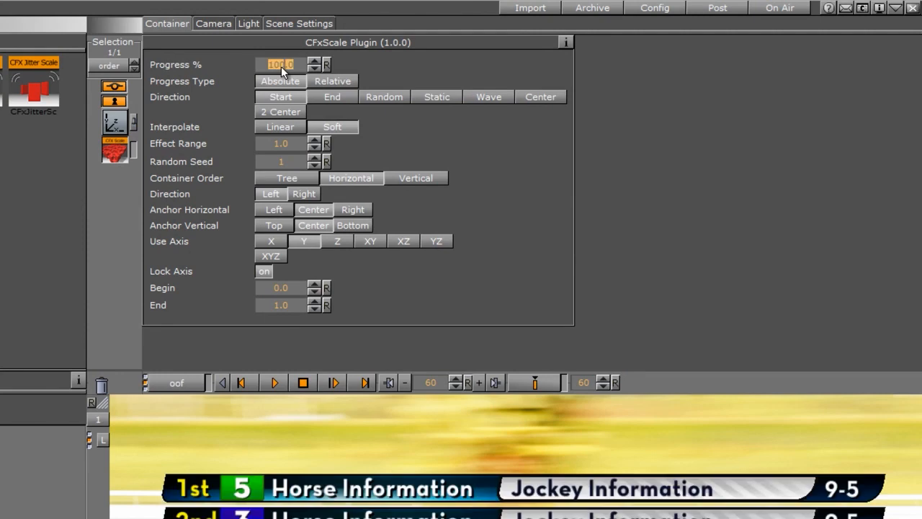
click(535, 386)
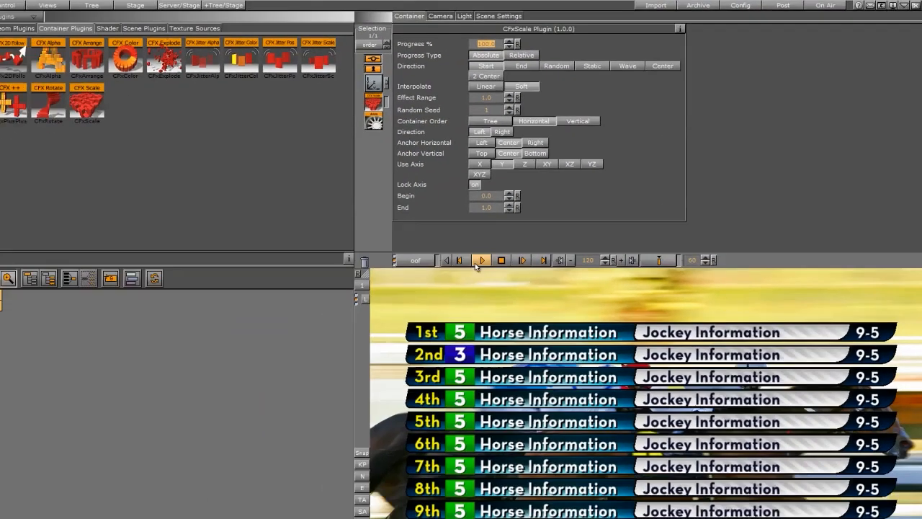
click(459, 273)
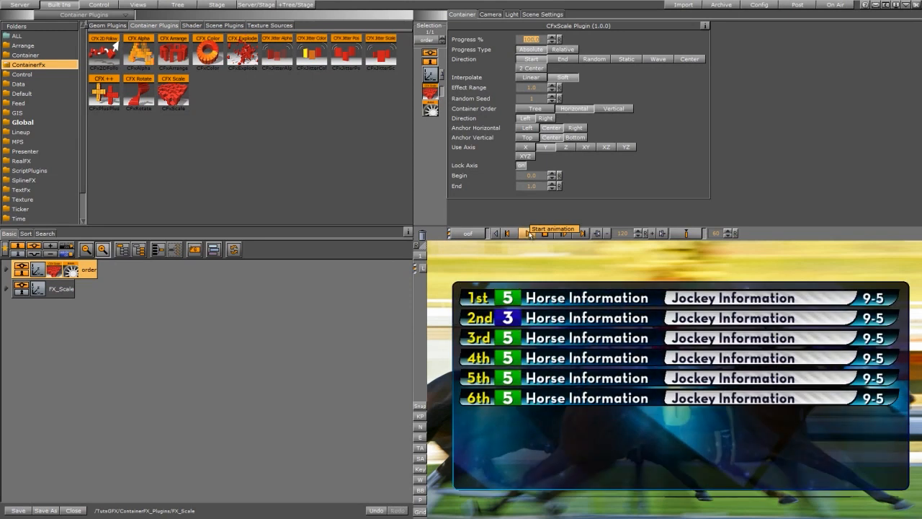
- Move the order container's end keyframe for CFxScale progress to 0.567 seconds on the stage timeline
click(221, 6)
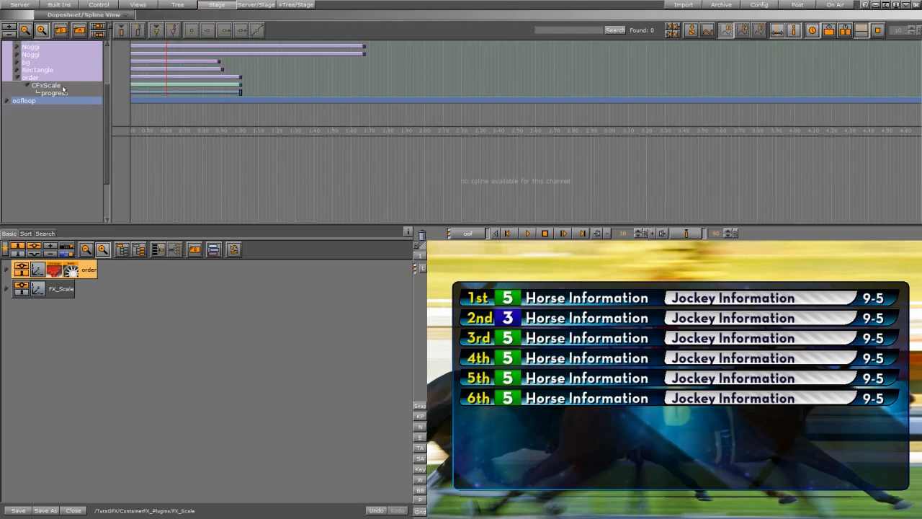
click(71, 272)
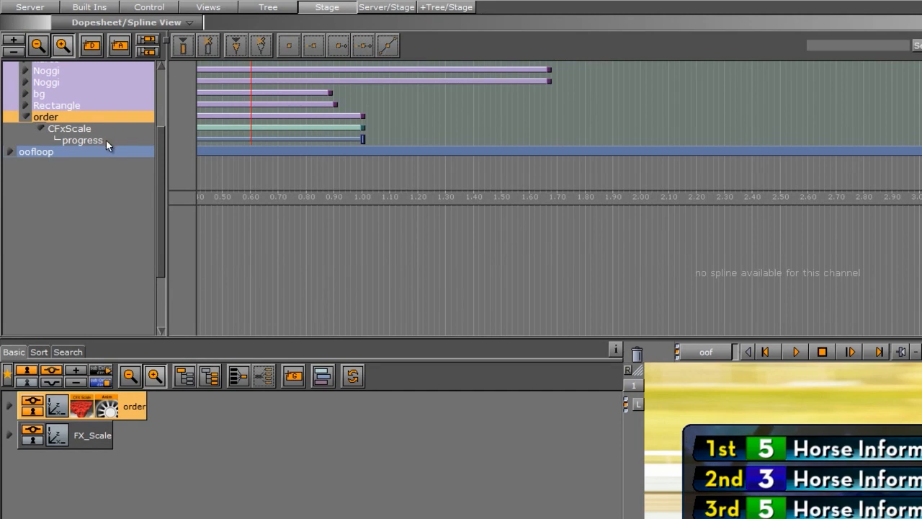
middle_drag(464, 123, 769, 125)
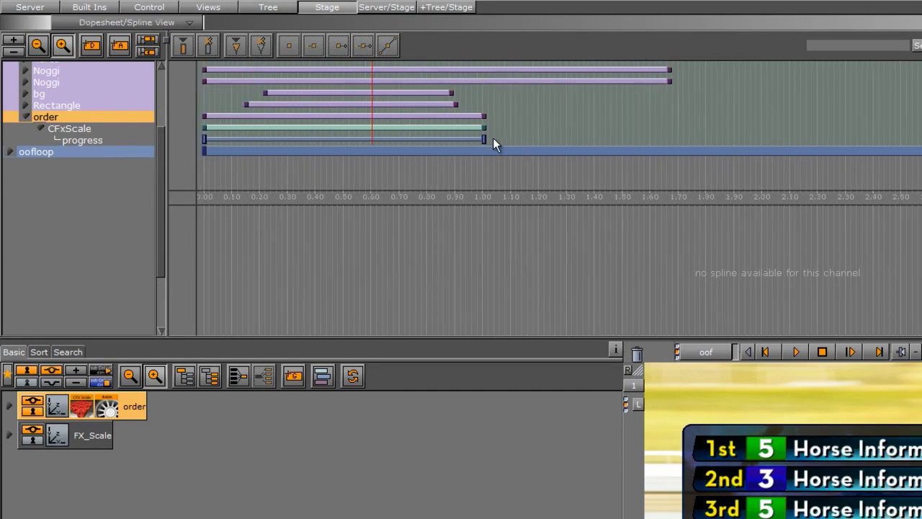
drag(484, 139, 360, 150)
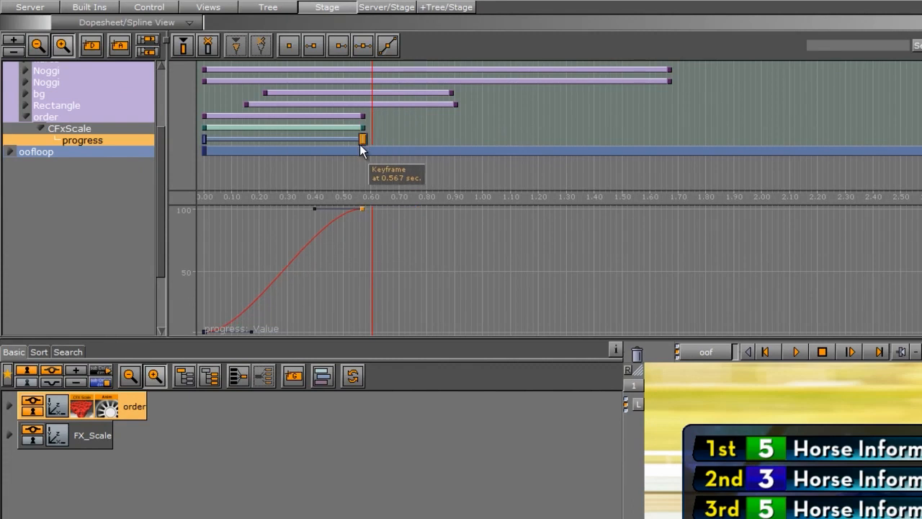
click(205, 138)
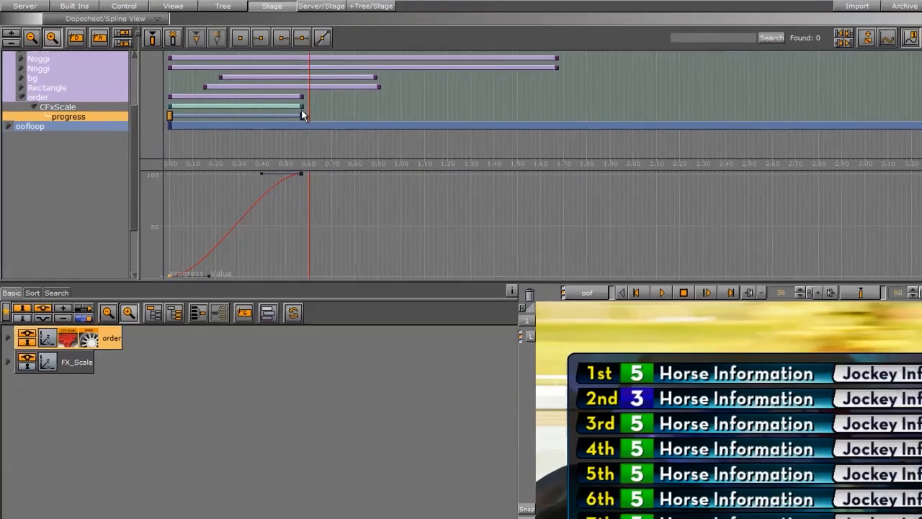
click(363, 139)
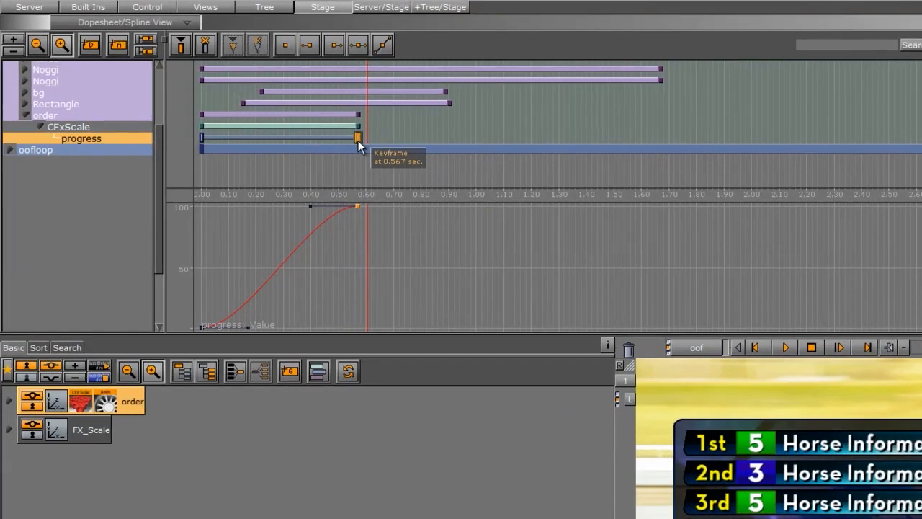
- Copy the 100 % progress keyframe to about 0.67 seconds and the 0 % keyframe to about 1.10 seconds
ctrl+drag(242, 91, 257, 92)
ctrl+drag(381, 137, 385, 136)
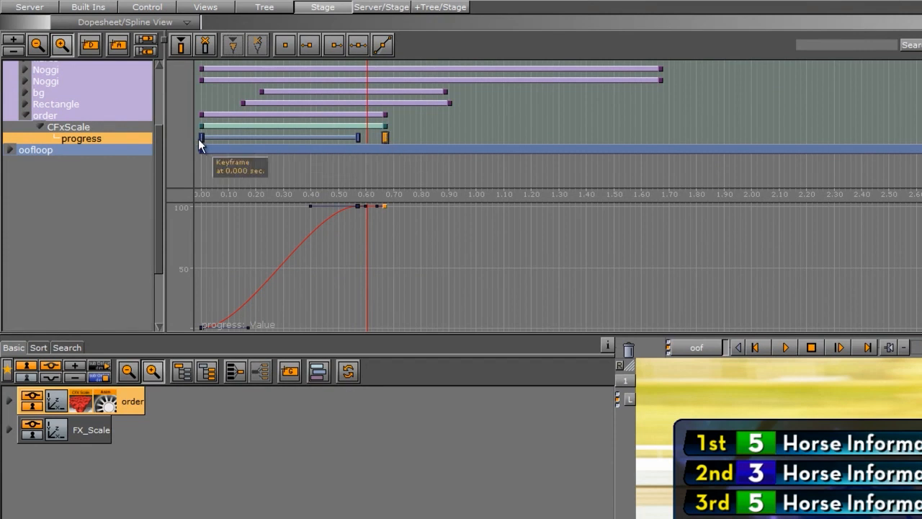
ctrl+drag(202, 137, 506, 137)
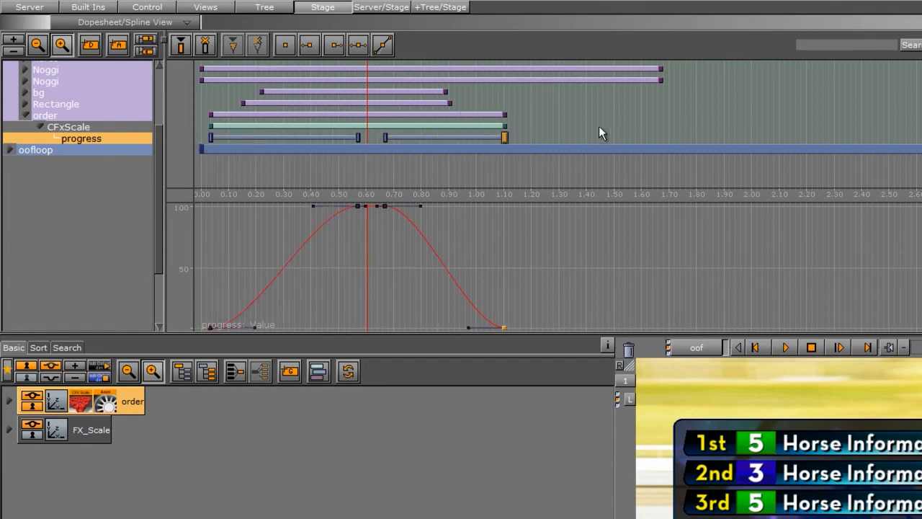
- Play and continue the animation to preview the rows scaling in and out
drag(599, 126, 160, 126)
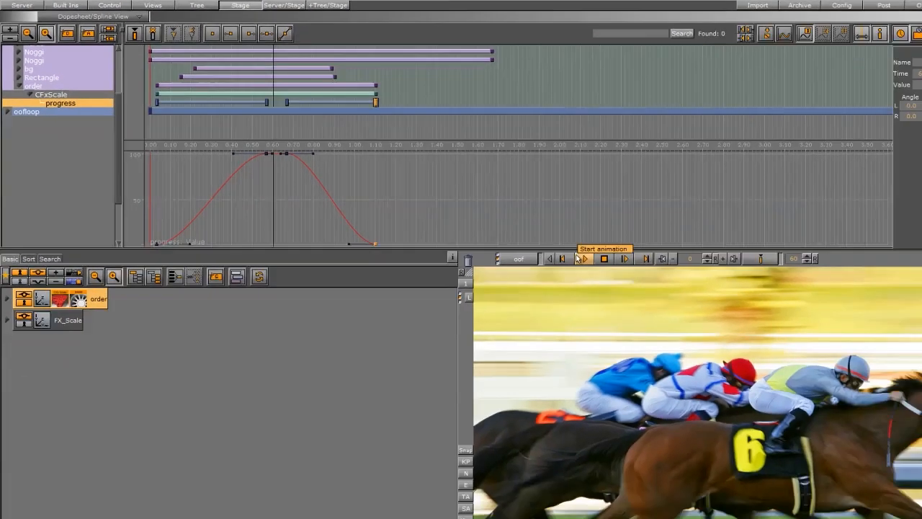
click(577, 257)
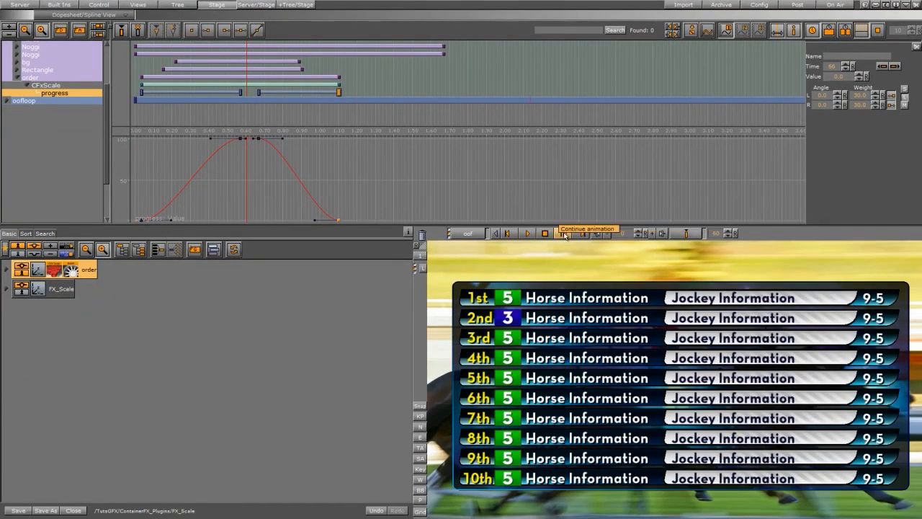
click(564, 233)
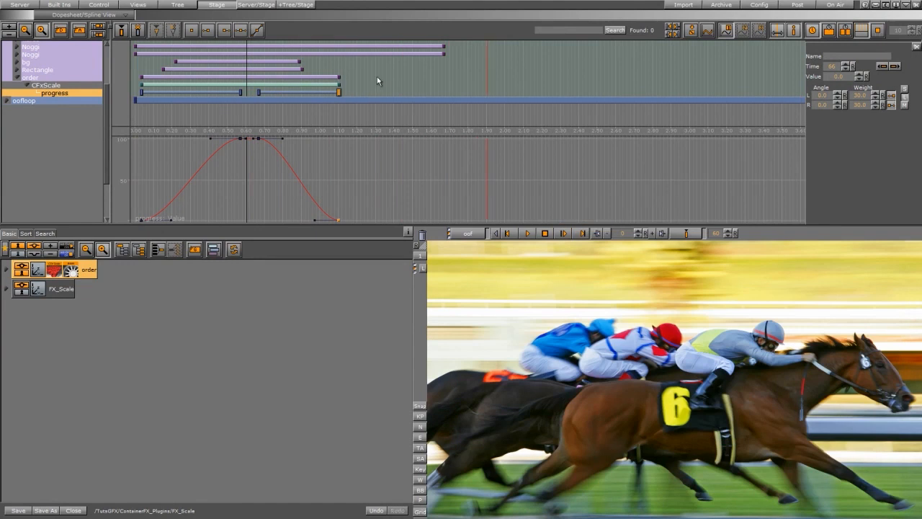
drag(154, 80, 135, 82)
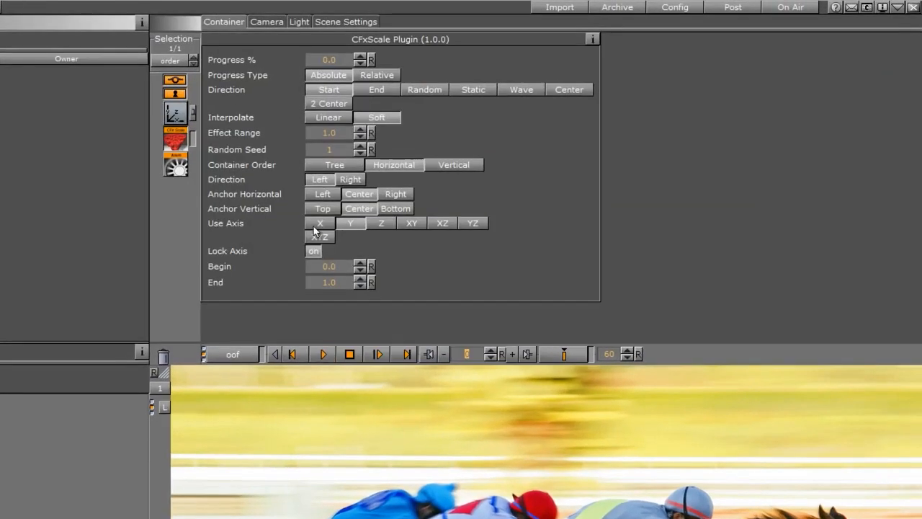
click(322, 353)
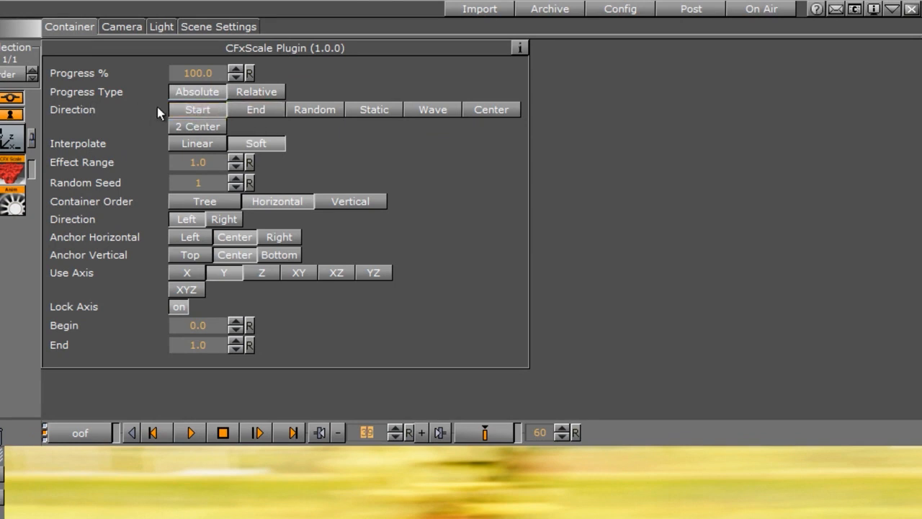
- Preview the row animation with the plugin's Direction set to End, Random and Static
click(244, 110)
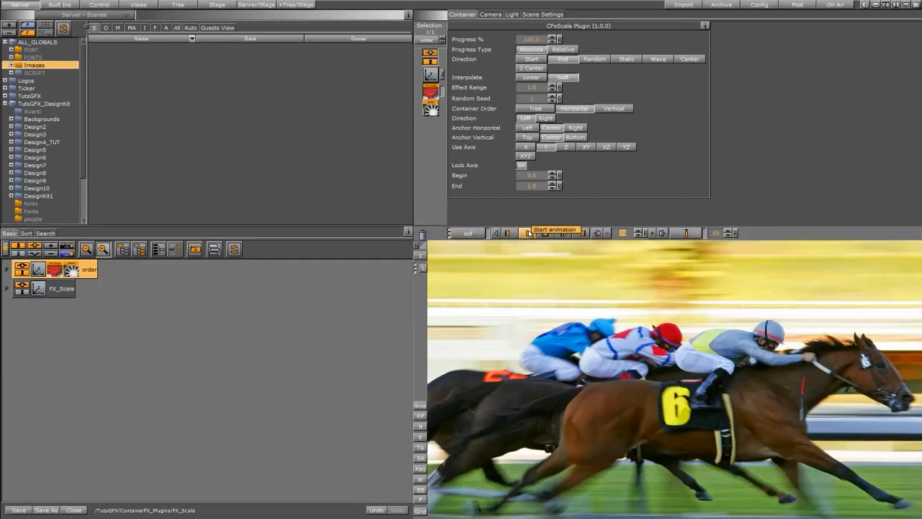
click(528, 232)
click(594, 59)
click(534, 229)
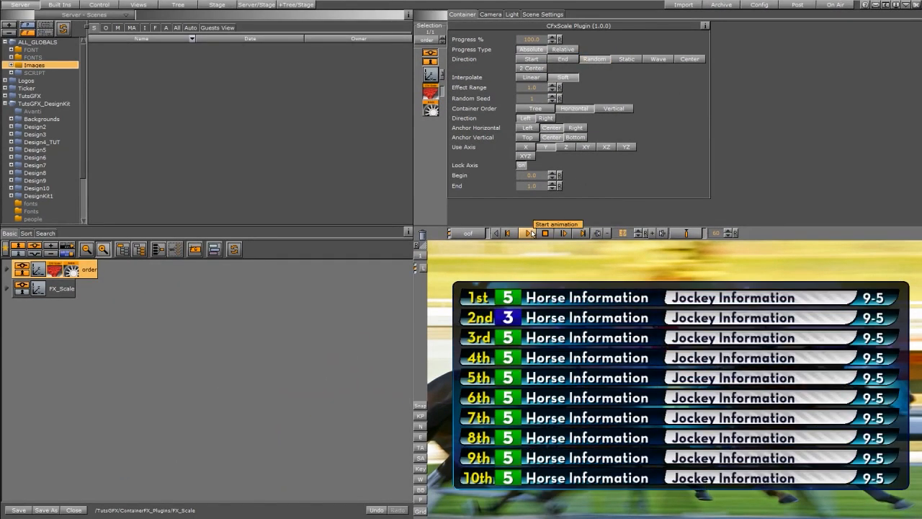
click(623, 59)
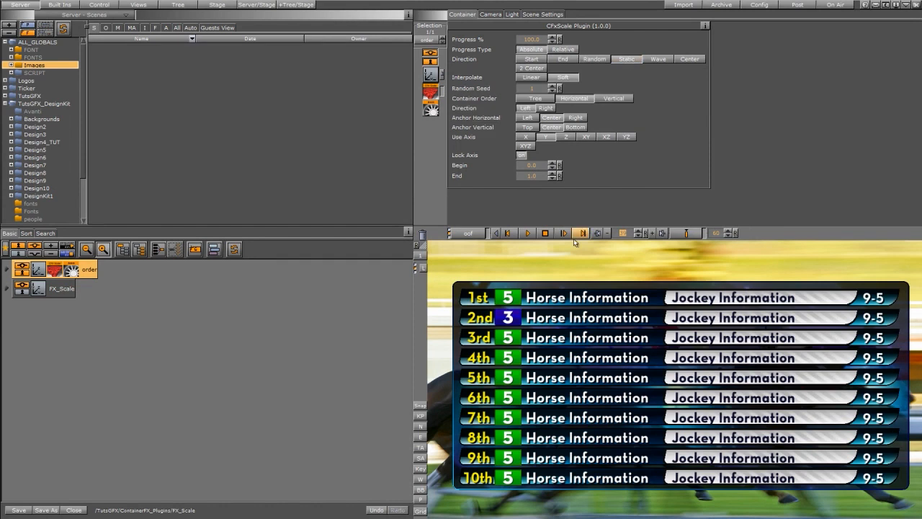
click(525, 233)
- Preview the row animation with the plugin's Direction set to Wave, Center and 2 Center
click(657, 59)
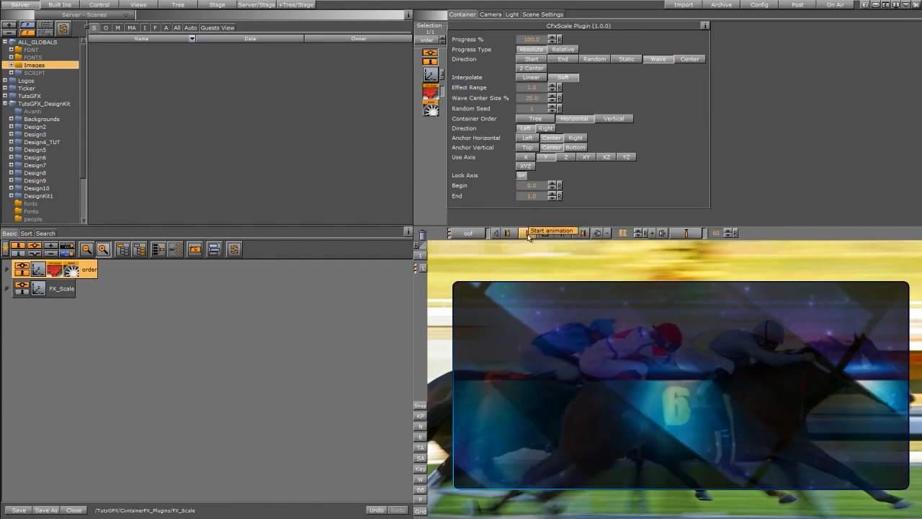
click(528, 233)
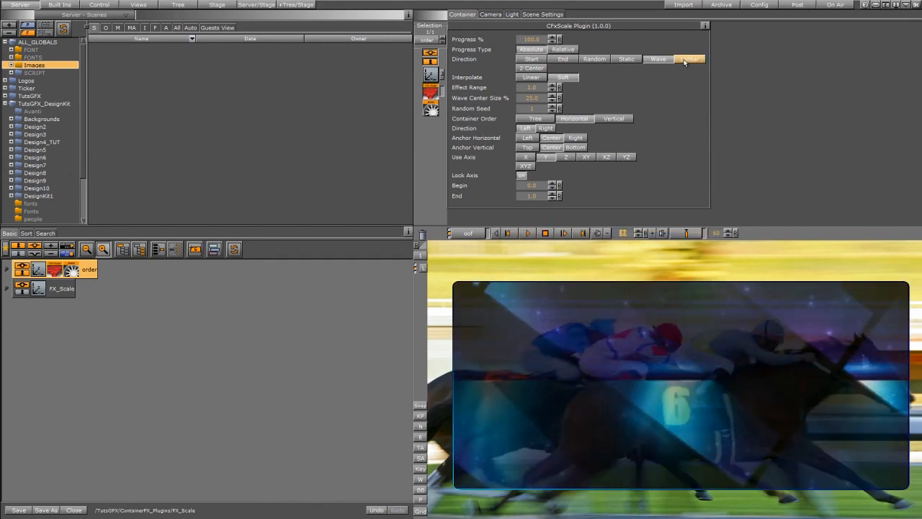
click(683, 62)
click(526, 233)
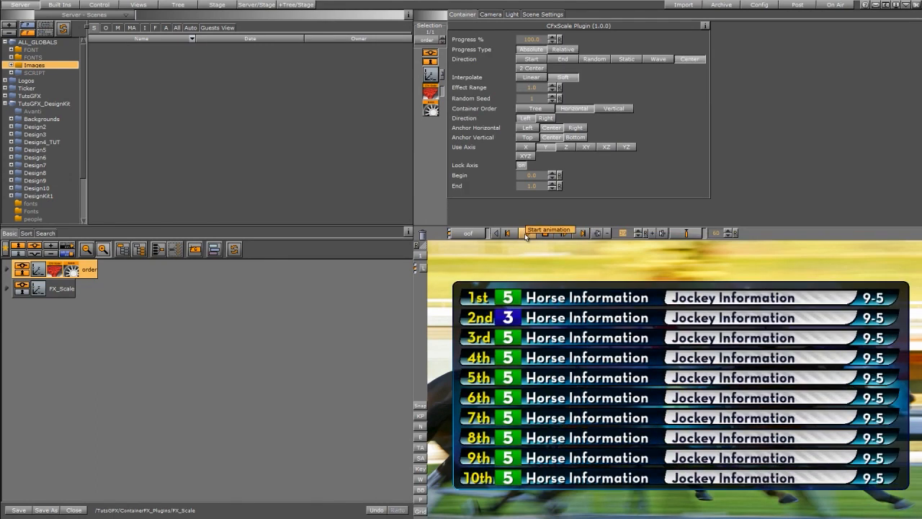
click(530, 68)
click(528, 233)
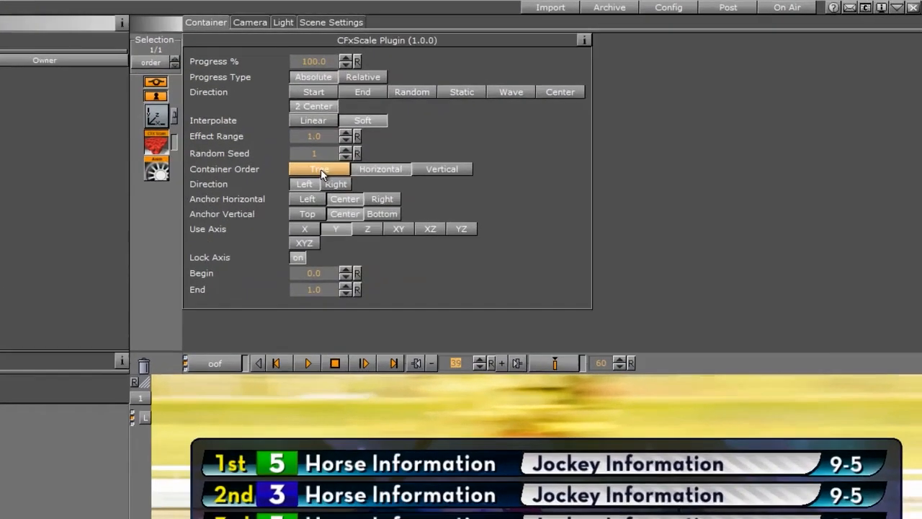
- Try the Tree and Vertical container orders, then return Container Order to Horizontal
click(539, 109)
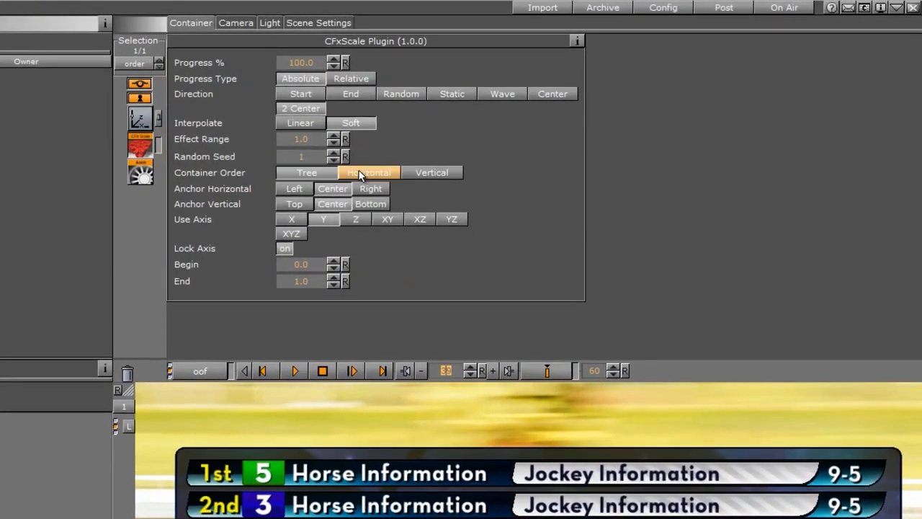
click(574, 108)
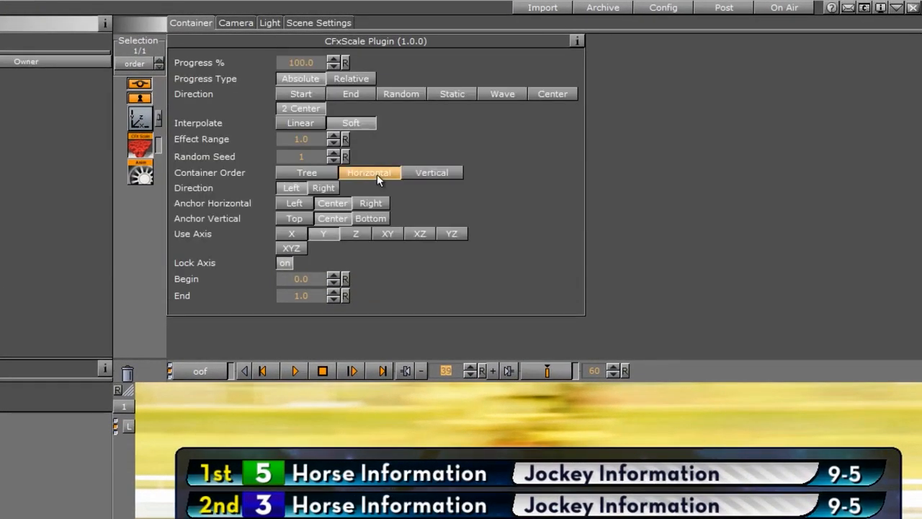
click(298, 179)
click(429, 172)
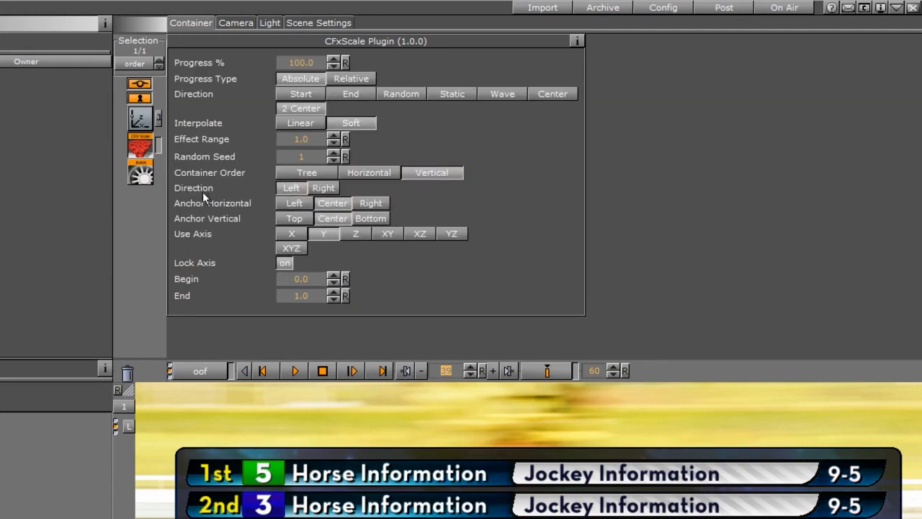
click(371, 172)
- Set the anchors to Left and Top, Use Axis to Z and Direction to Start, playing the animation
click(291, 204)
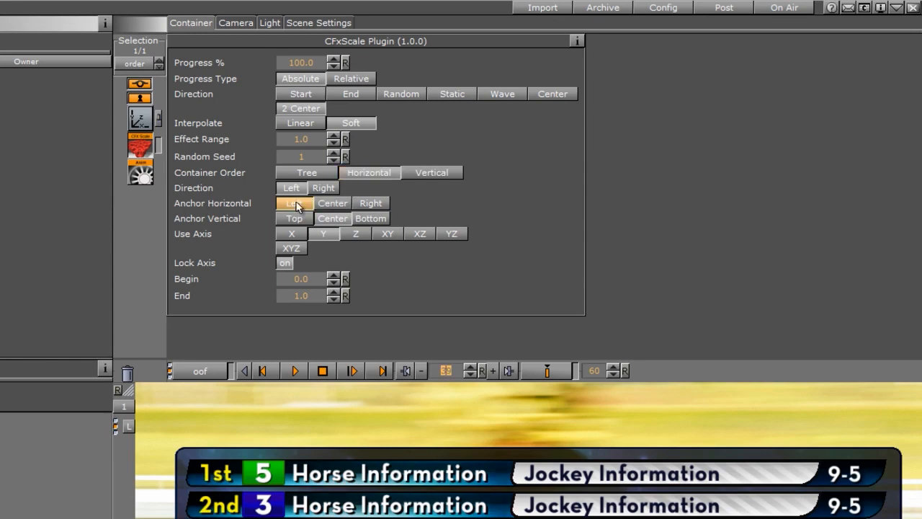
click(293, 217)
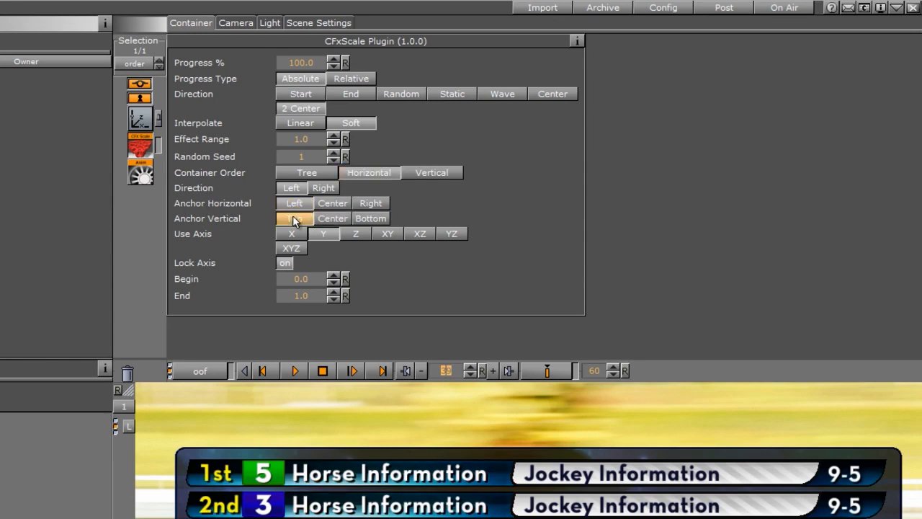
click(355, 233)
click(525, 234)
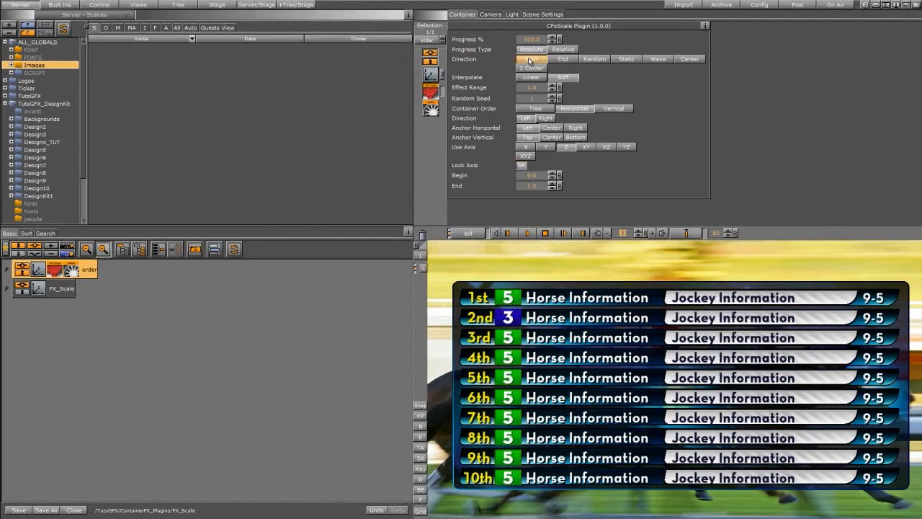
click(527, 233)
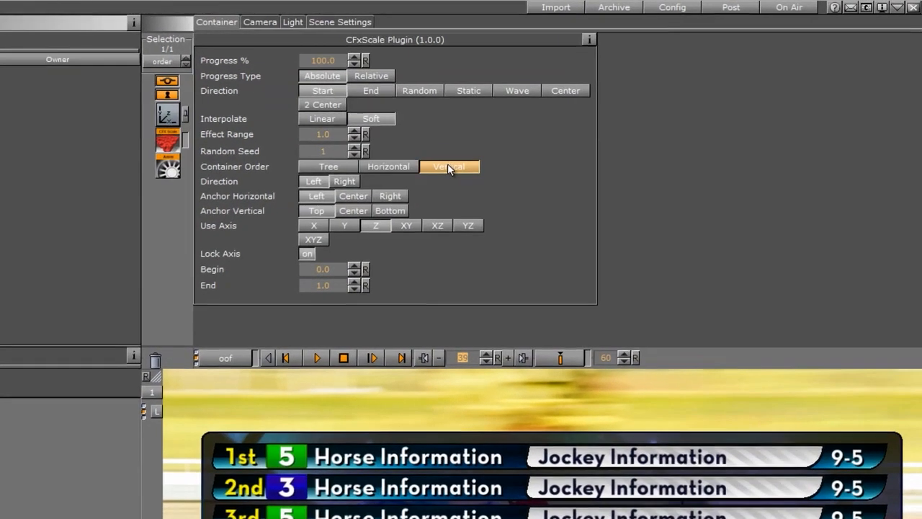
- Preview the animation with Vertical order, Right direction, Center and Bottom anchors, and the XZ axis
click(614, 108)
click(353, 196)
click(390, 210)
click(436, 225)
click(530, 232)
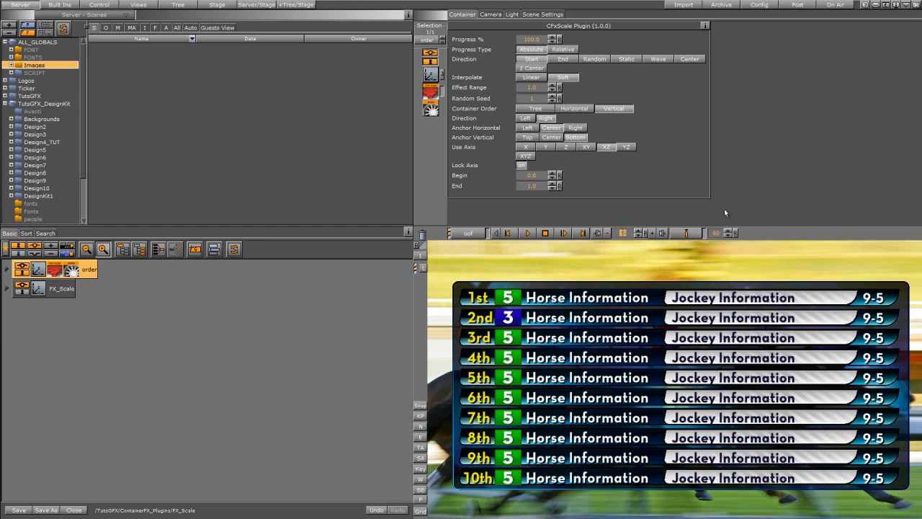
- Set Container Order to Horizontal, Direction to Left, Anchor Vertical to Top and Use Axis to XYZ, and play the animation
click(574, 109)
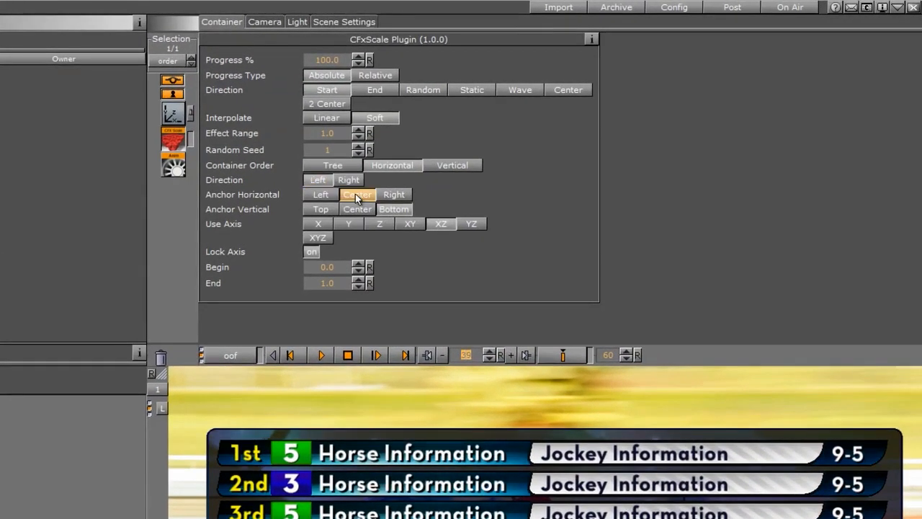
click(320, 209)
click(318, 238)
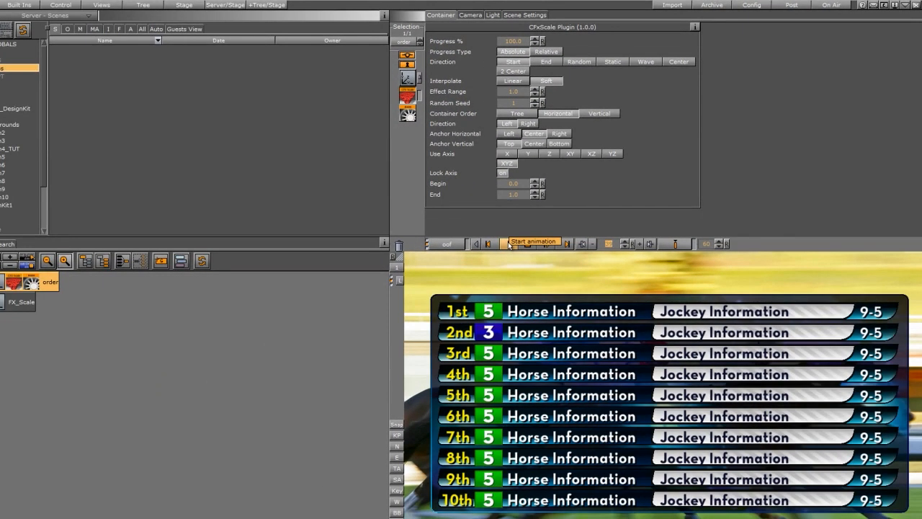
click(509, 244)
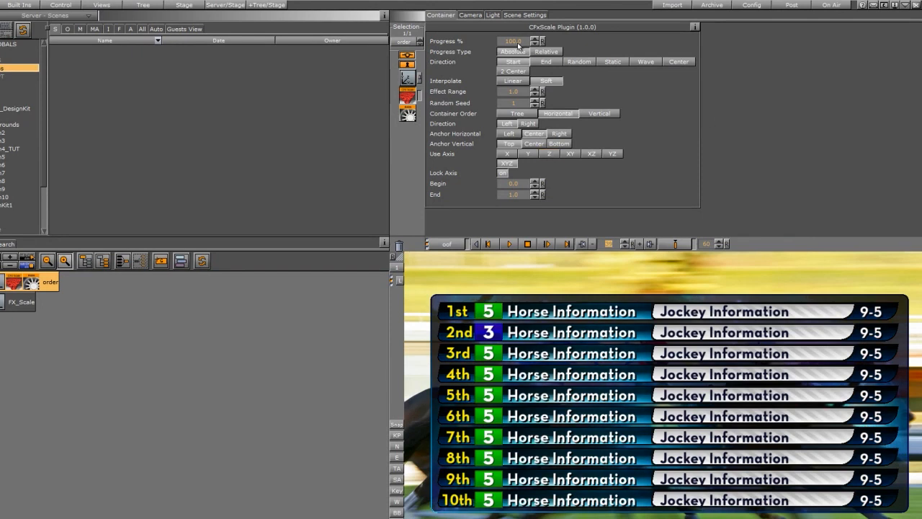
click(508, 244)
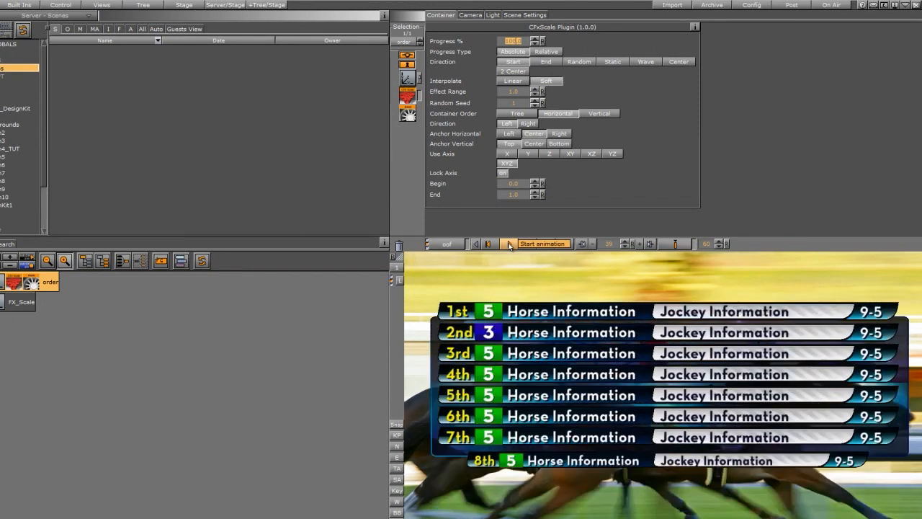
click(508, 244)
- Set the anchors to Left and Bottom and Use Axis to XY, and play the animation
click(510, 136)
click(559, 145)
click(573, 154)
click(510, 244)
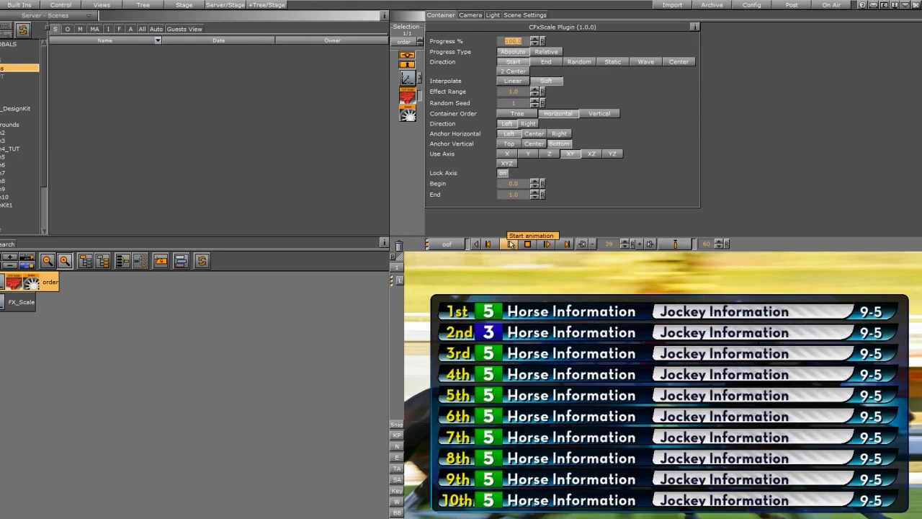